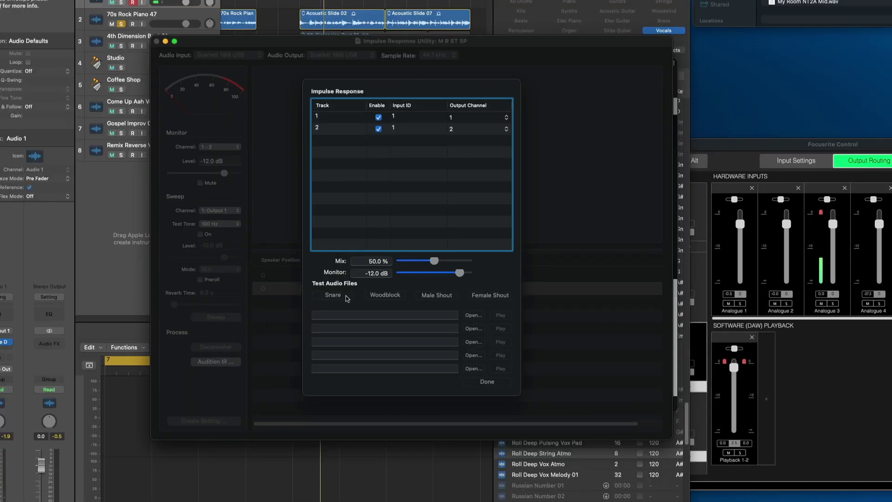
Audition the impulse response with the Snare, Woodblock, Male Shout and Female Shout test sounds, and finish auditioning.
{"action": "left_click", "coordinate": [346, 295]}
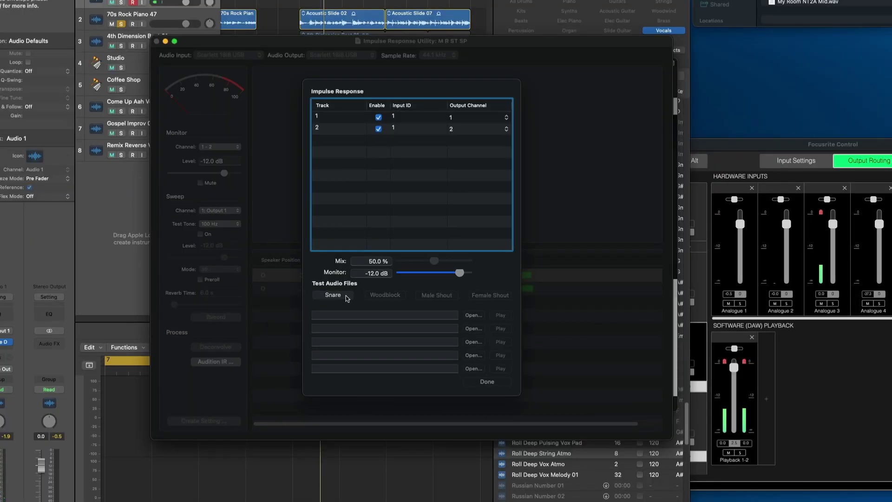
{"action": "left_click", "coordinate": [384, 298]}
{"action": "left_click", "coordinate": [436, 295]}
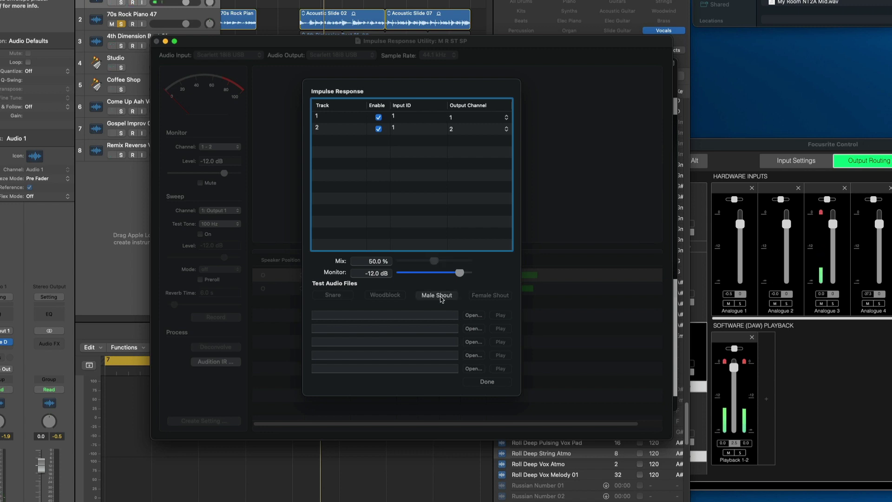
{"action": "left_click", "coordinate": [440, 297]}
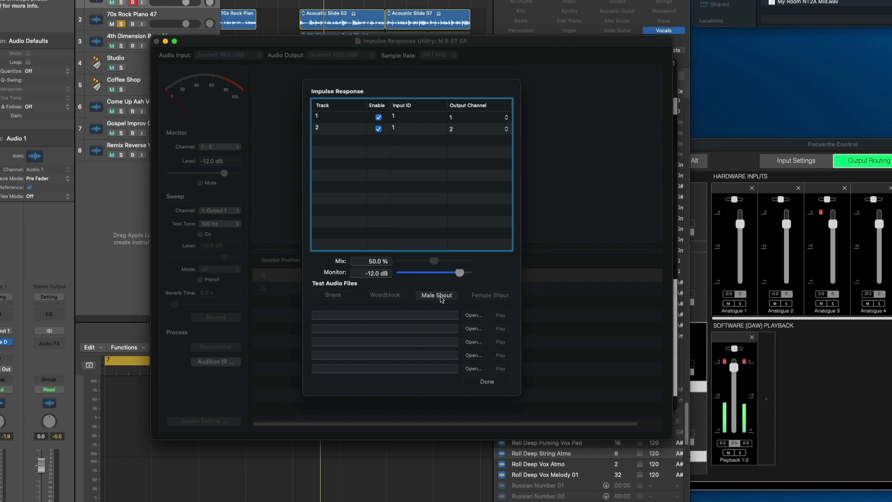
{"action": "left_click", "coordinate": [495, 299]}
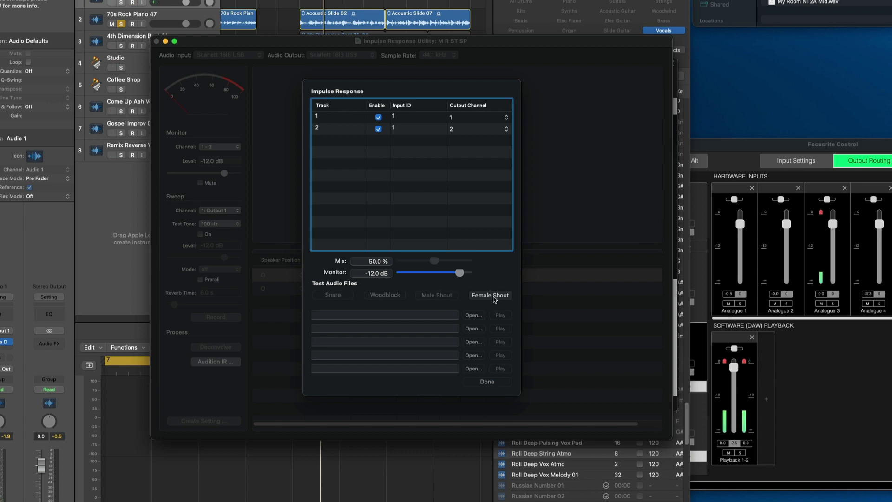
{"action": "left_click", "coordinate": [495, 299]}
{"action": "left_click", "coordinate": [486, 383]}
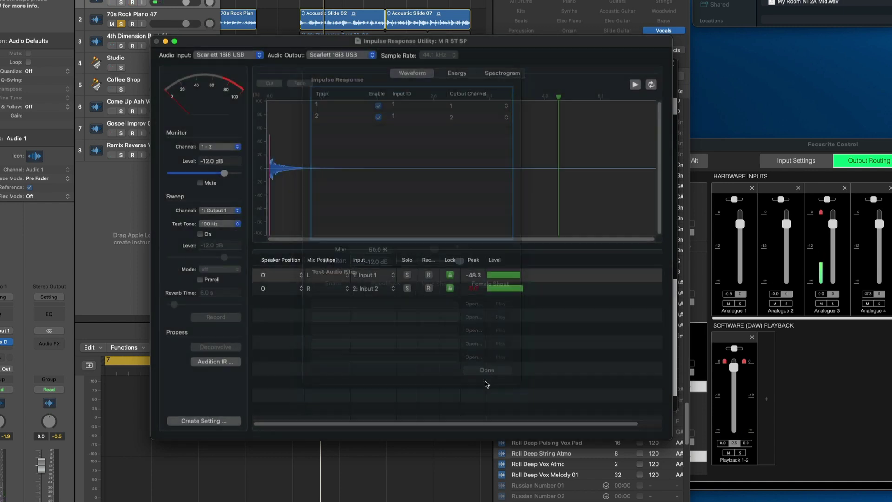
Create a Space Designer setting named M R ST SP from the impulse response.
{"action": "left_click", "coordinate": [214, 419]}
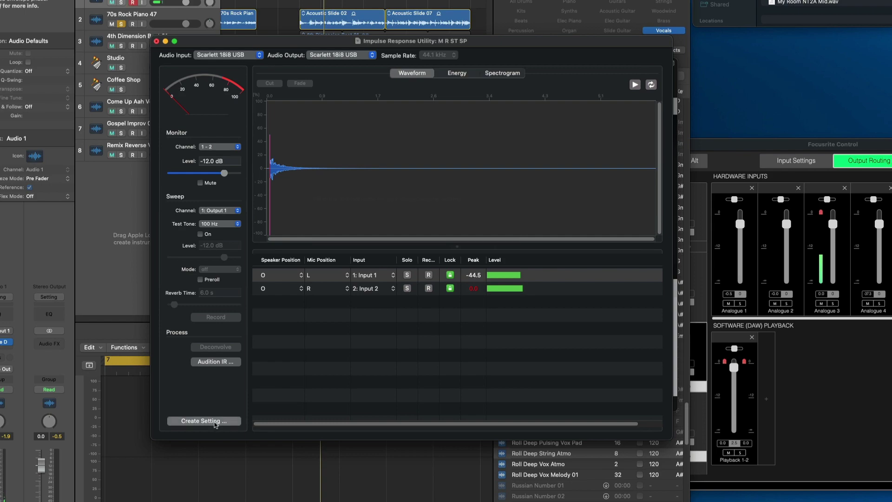
{"action": "left_click", "coordinate": [494, 260]}
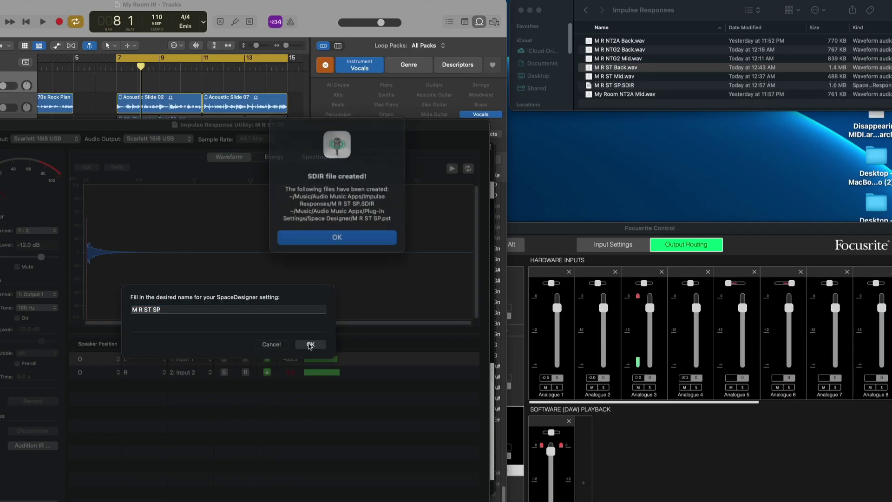
{"action": "left_click", "coordinate": [350, 226]}
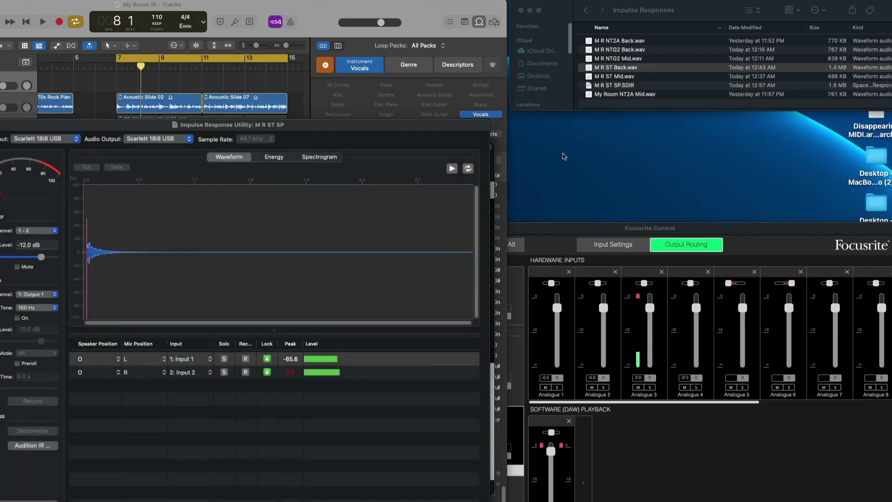
Rename the M R ST SP.SDIR file to M R ST SP.WAV in the Impulse Responses folder, accepting the extension change.
{"action": "right_click", "coordinate": [624, 88]}
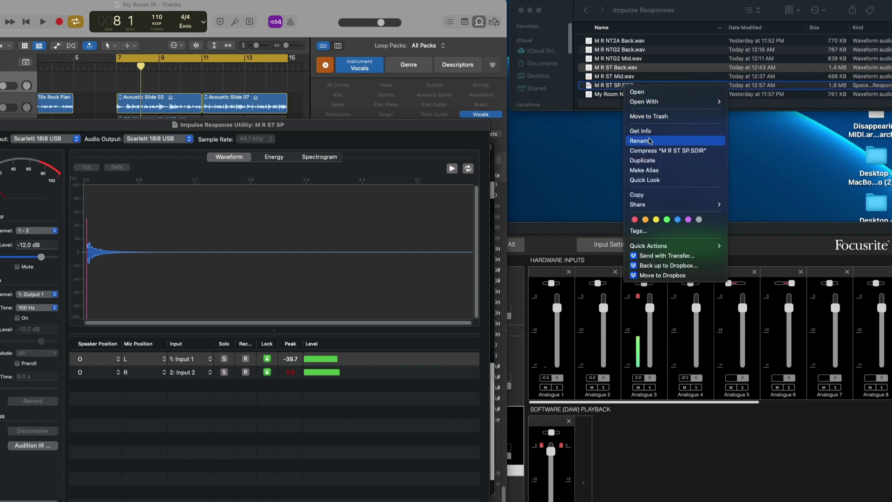
{"action": "key", "text": "Escape"}
{"action": "left_click", "coordinate": [634, 87]}
{"action": "left_click", "coordinate": [633, 85]}
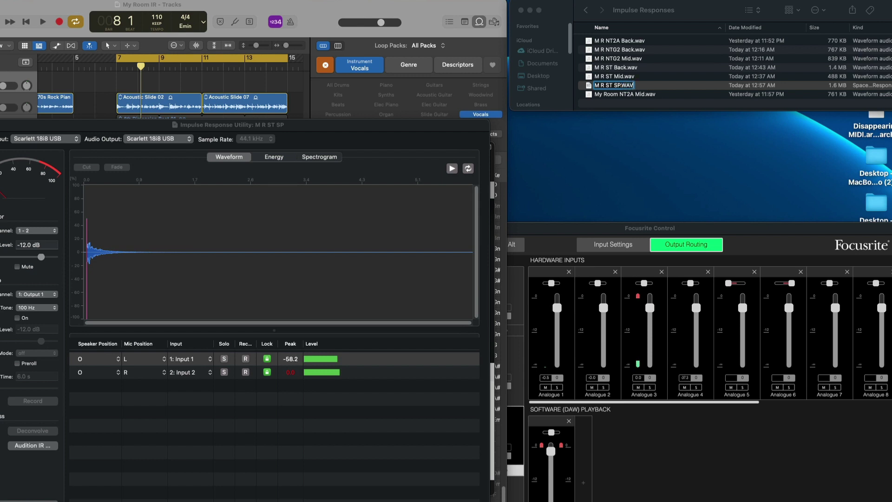
{"action": "type", "text": "WAV"}
{"action": "key", "text": "Return"}
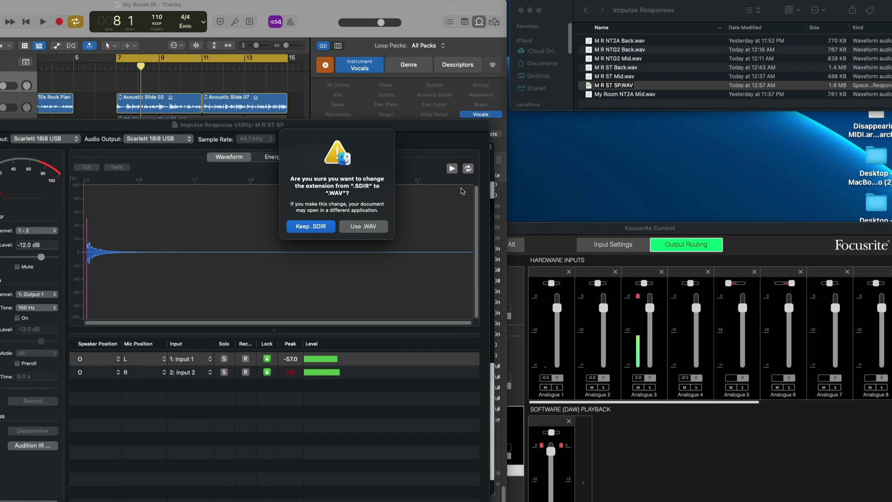
{"action": "left_click", "coordinate": [373, 227]}
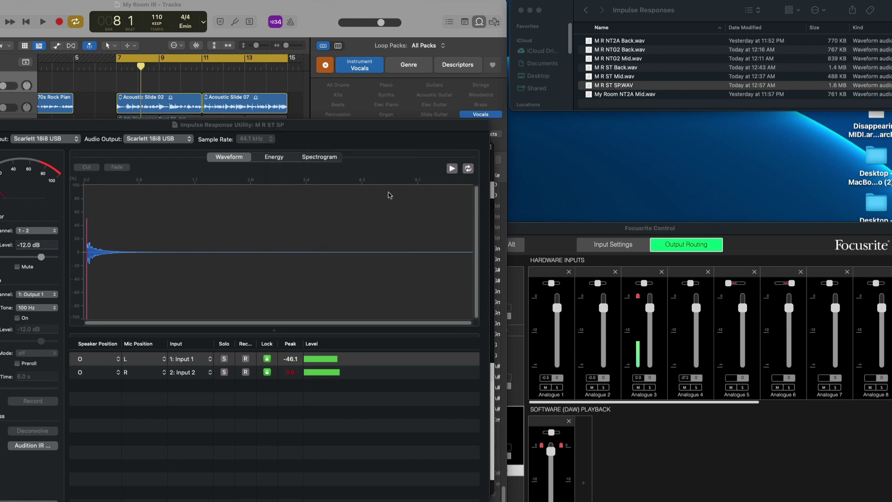
Open M R ST SP.WAV in QuickTime Player and save it as M R ST SP in the My Room IR Pack folder.
{"action": "right_click", "coordinate": [604, 85]}
{"action": "mouse_move", "coordinate": [695, 98]}
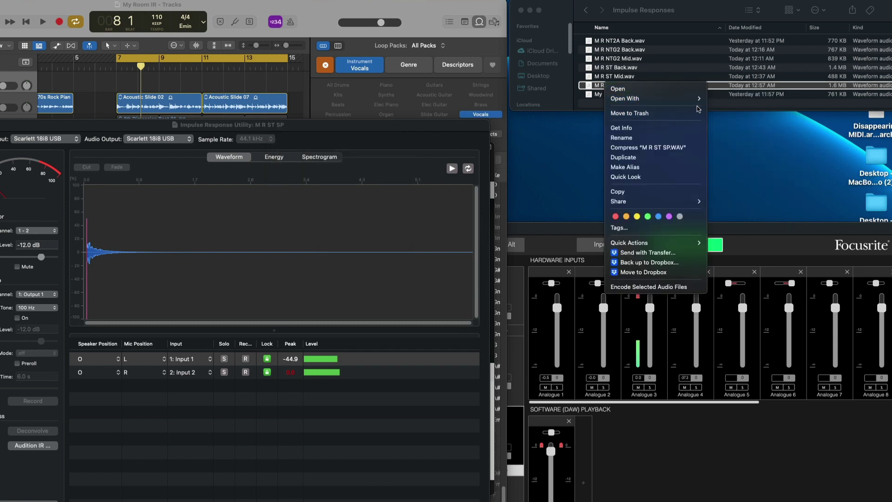
{"action": "left_click", "coordinate": [714, 99]}
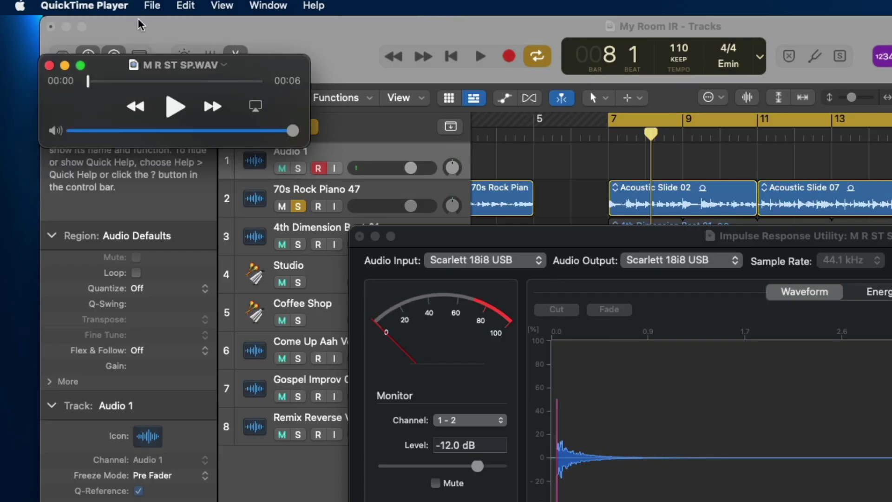
{"action": "left_click", "coordinate": [152, 5]}
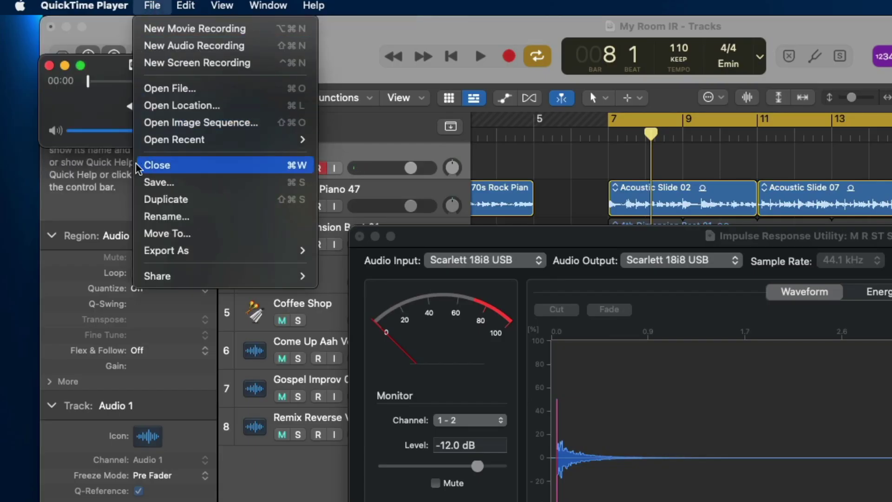
{"action": "left_click", "coordinate": [145, 180]}
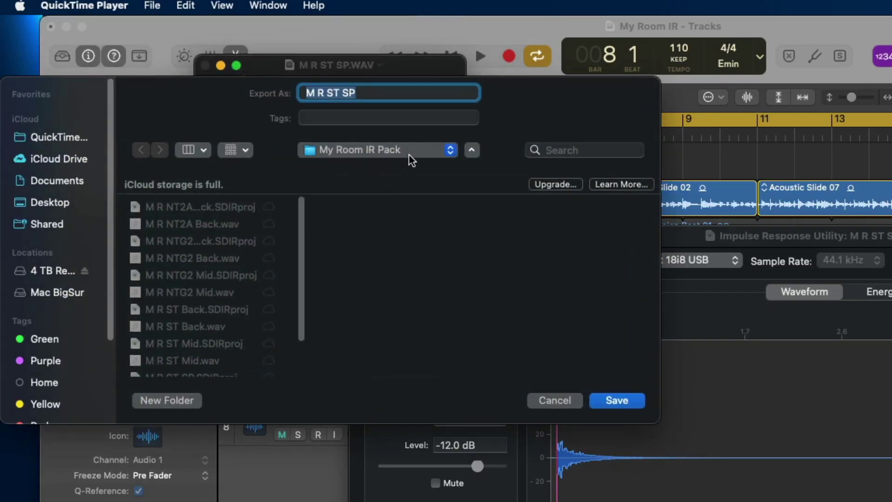
{"action": "left_click", "coordinate": [617, 400]}
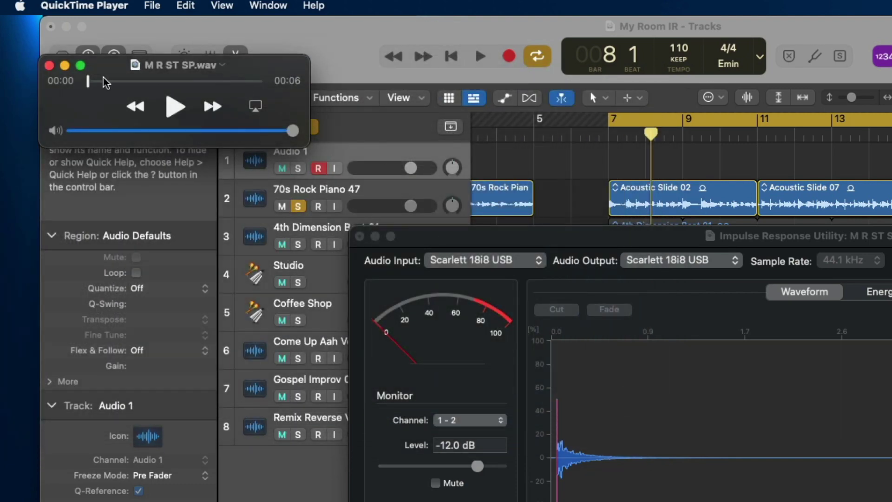
{"action": "left_click", "coordinate": [49, 66]}
{"action": "left_click_drag", "start_coordinate": [361, 240], "coordinate": [362, 241]}
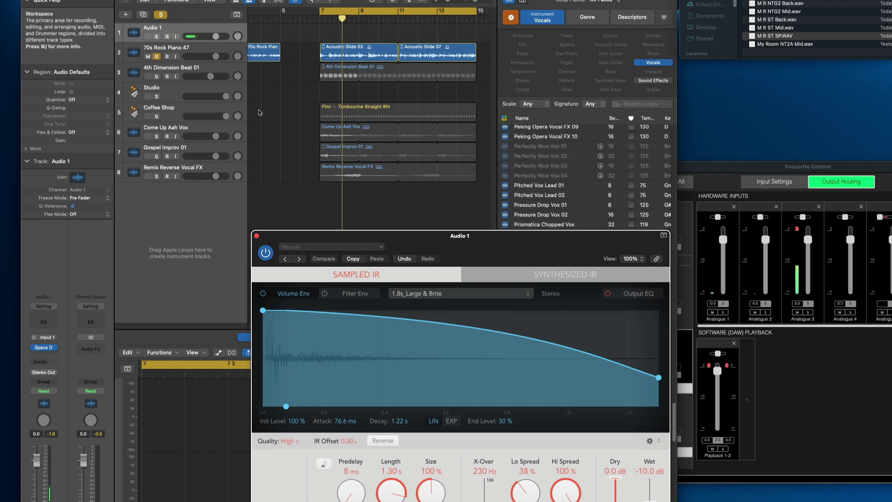
Select the 70s Rock Piano 47 track in Logic Pro and open the Space Designer on its Bus 11 aux channel.
{"action": "left_click", "coordinate": [166, 47]}
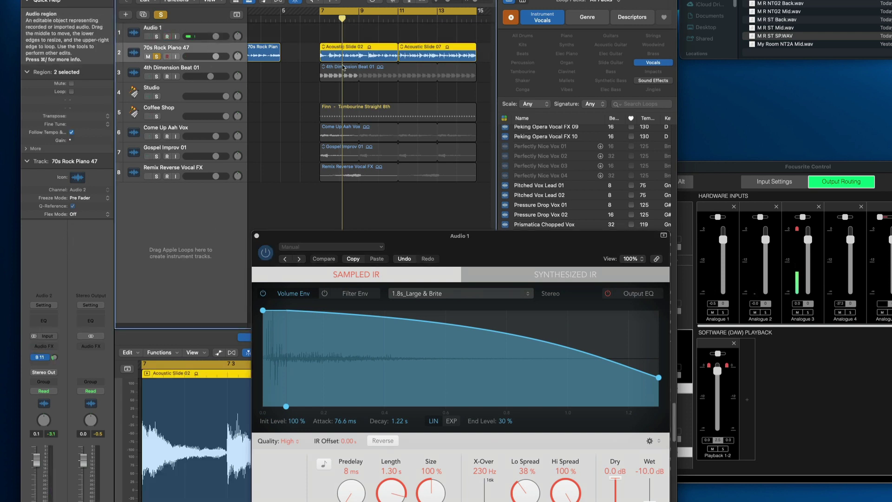
{"action": "left_click", "coordinate": [42, 357]}
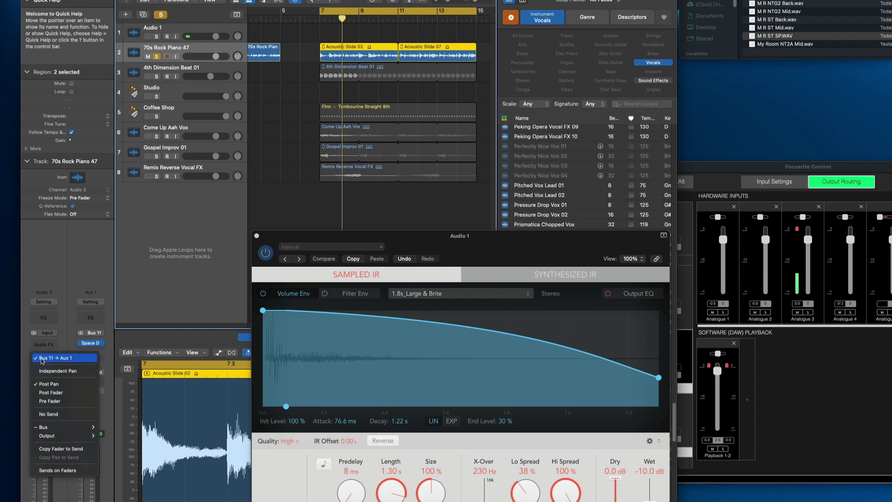
{"action": "left_click", "coordinate": [41, 359]}
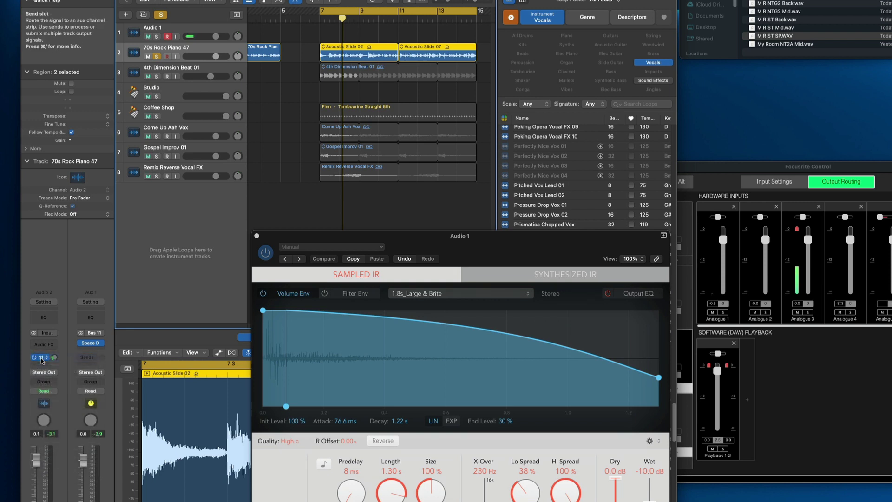
{"action": "left_click", "coordinate": [91, 344]}
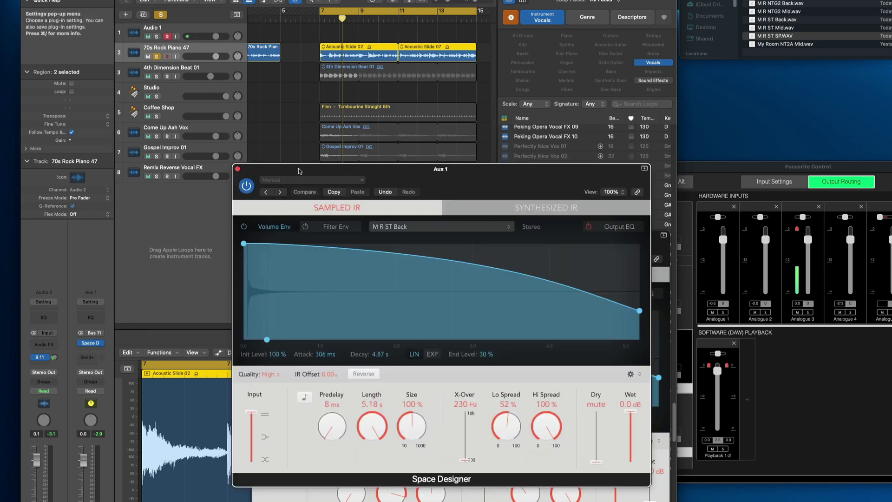
{"action": "left_click_drag", "start_coordinate": [293, 170], "coordinate": [486, 262]}
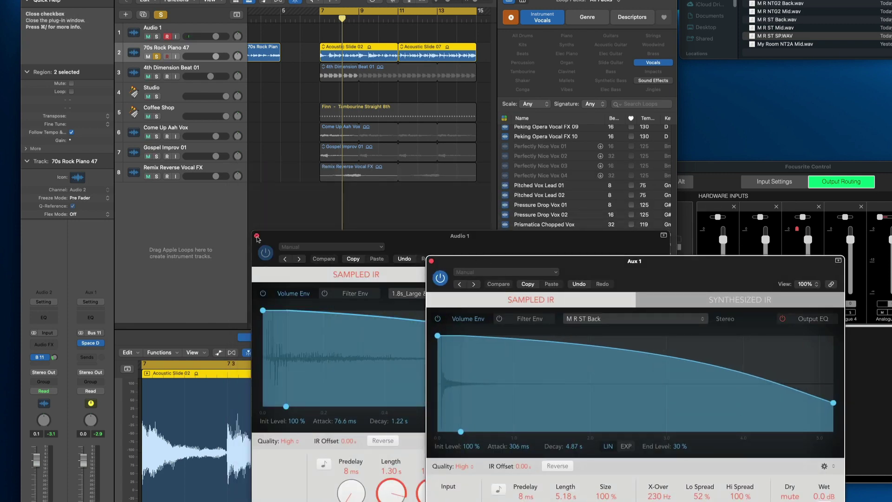
{"action": "left_click_drag", "start_coordinate": [446, 261], "coordinate": [182, 145]}
Load the M R ST SP.wav impulse response from My Room IR Pack into the Aux 1 Space Designer.
{"action": "left_click", "coordinate": [345, 205]}
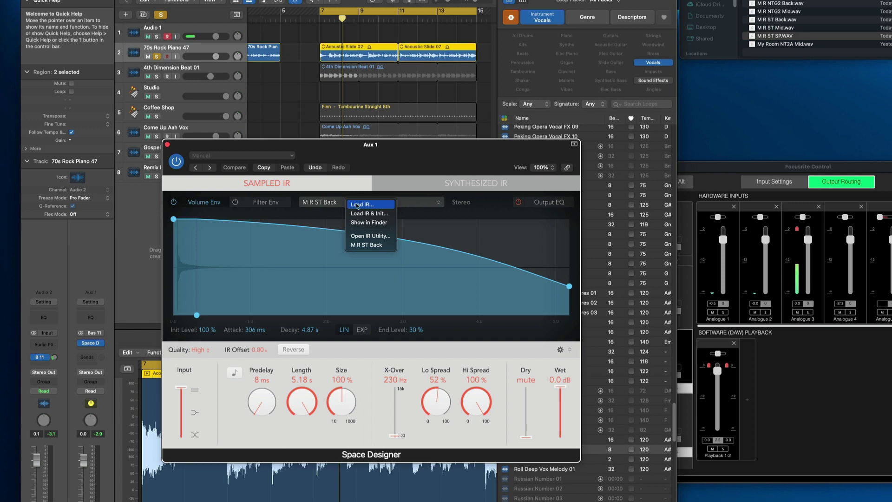
{"action": "left_click", "coordinate": [357, 205]}
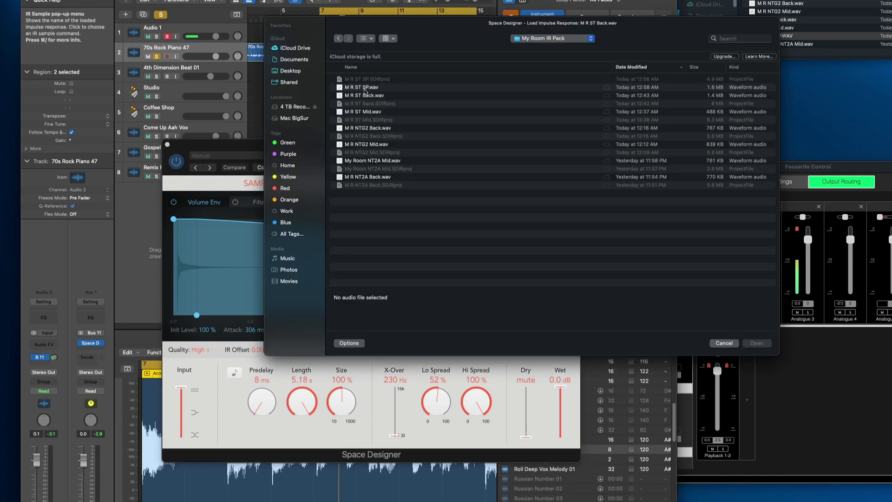
{"action": "left_click", "coordinate": [365, 88]}
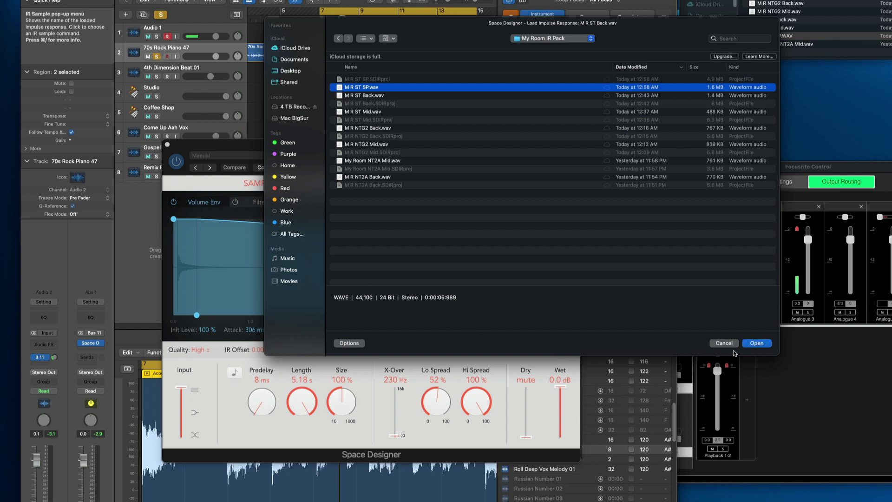
{"action": "left_click", "coordinate": [756, 343]}
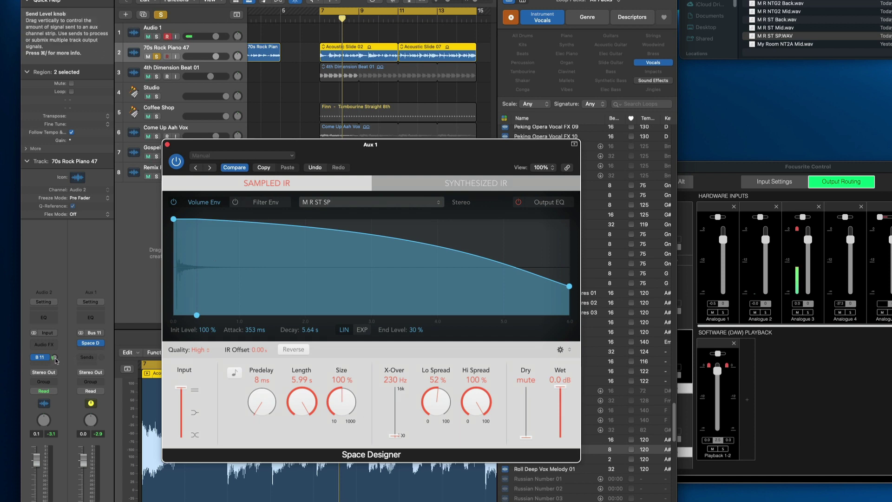
Lower the 70s Rock Piano 47 track's Bus 11 send to minimum and play the dry sound from bar 7.
{"action": "left_click_drag", "start_coordinate": [55, 360], "coordinate": [51, 376]}
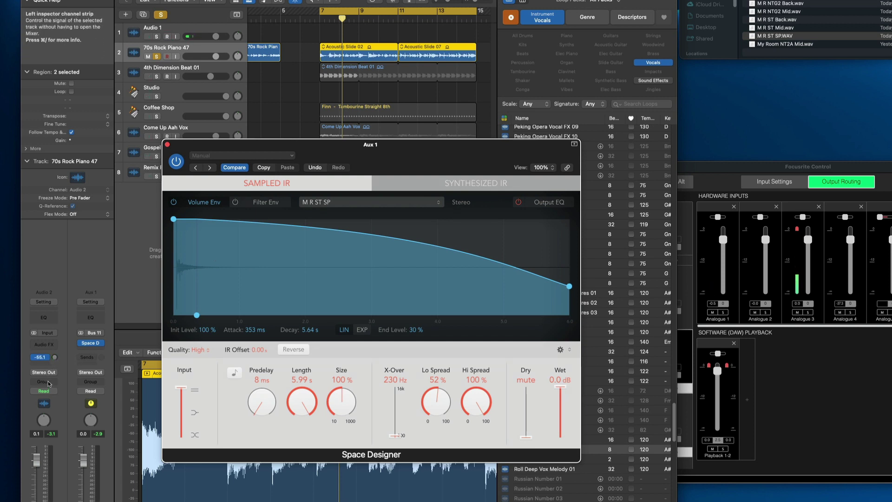
{"action": "left_click_drag", "start_coordinate": [51, 391], "coordinate": [52, 392]}
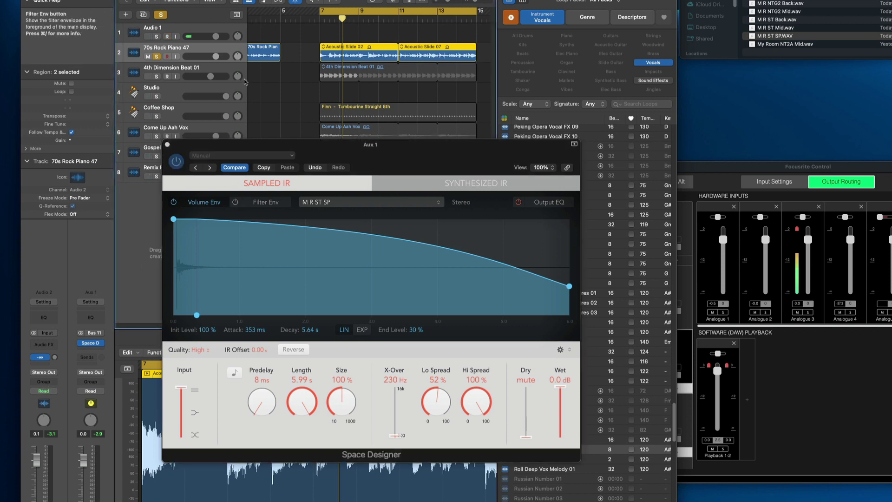
{"action": "left_click", "coordinate": [321, 17]}
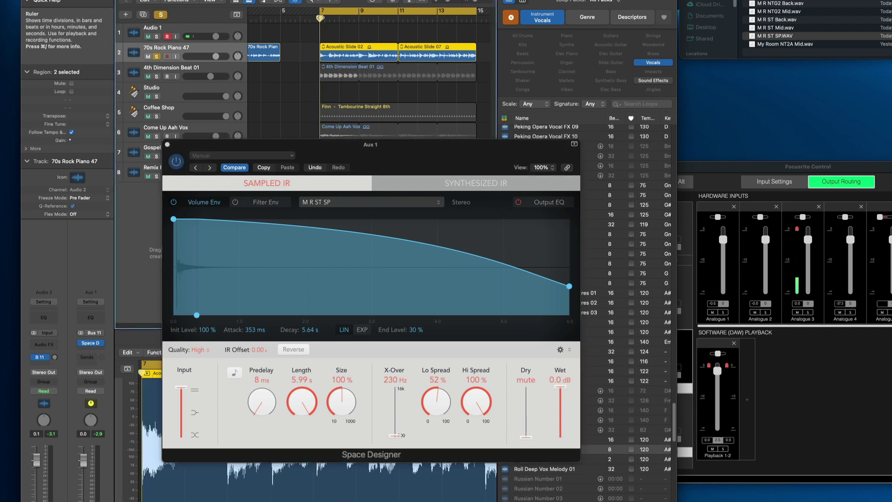
{"action": "key", "text": "space"}
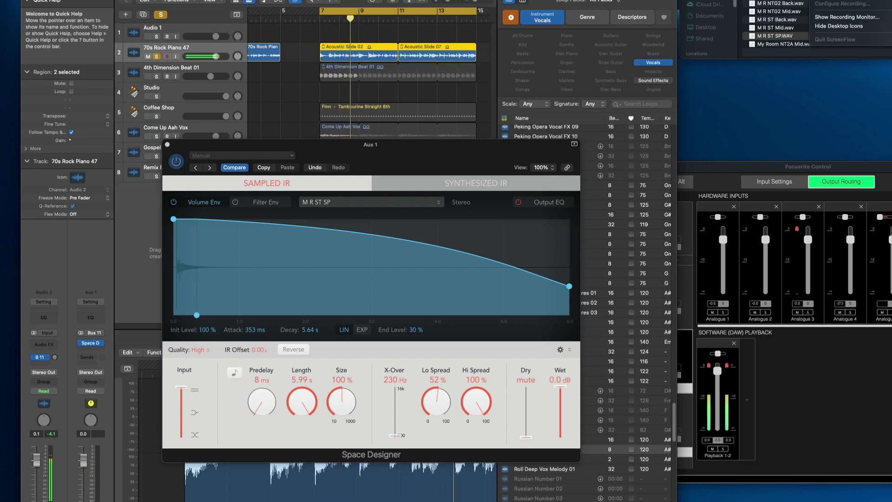
{"action": "key", "text": "Escape"}
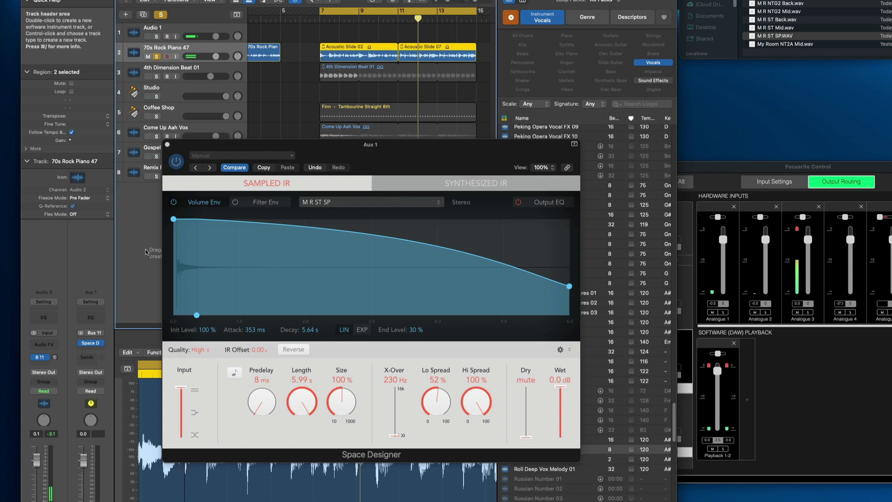
Replay the track from bar 7 and raise its Bus 11 send level to blend in the reverb.
{"action": "left_click", "coordinate": [320, 17]}
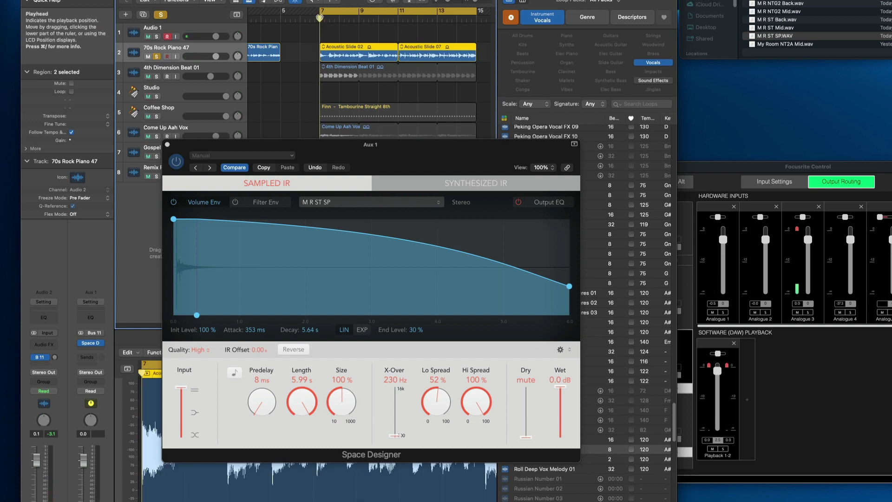
{"action": "key", "text": "space"}
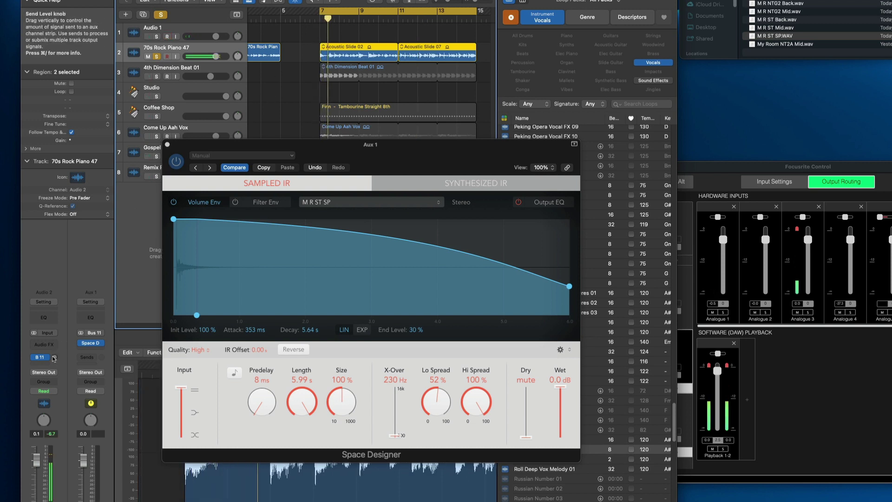
{"action": "left_click_drag", "start_coordinate": [55, 358], "coordinate": [59, 334]}
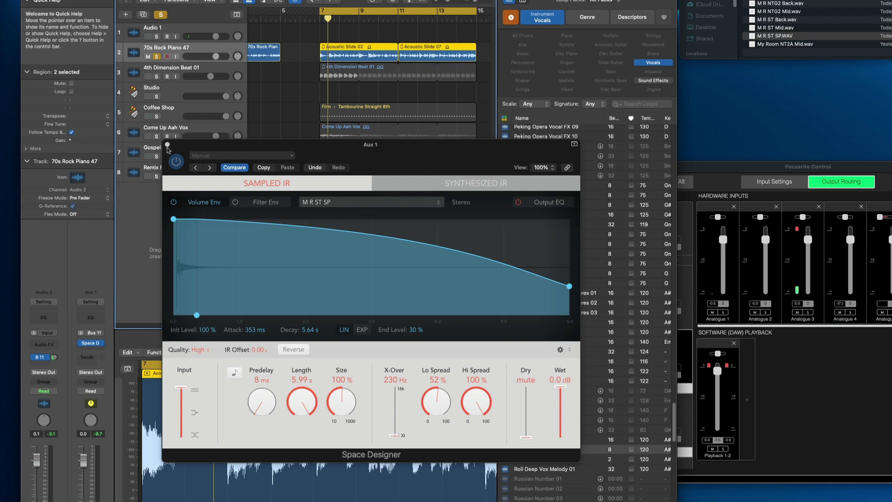
Solo the Coffee Shop track and play its tambourine region from bar 7 to hear it through the Bus 11 reverb.
{"action": "left_click", "coordinate": [157, 116]}
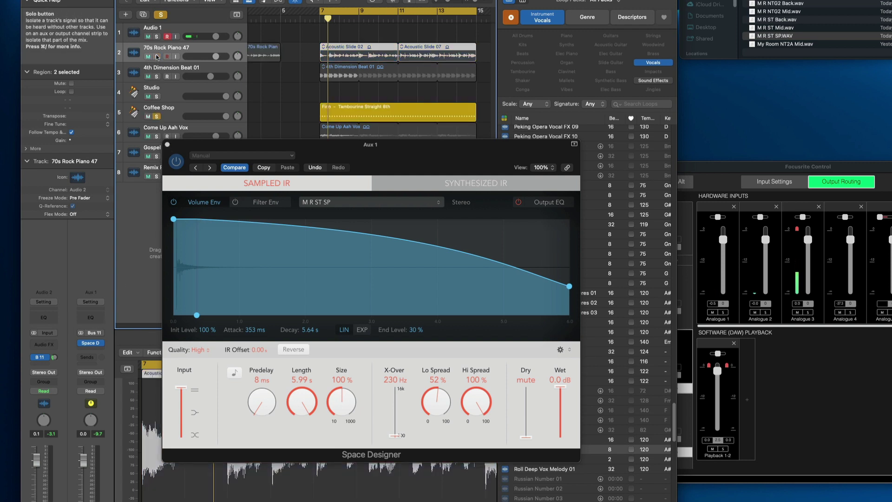
{"action": "left_click_drag", "start_coordinate": [329, 19], "coordinate": [321, 19]}
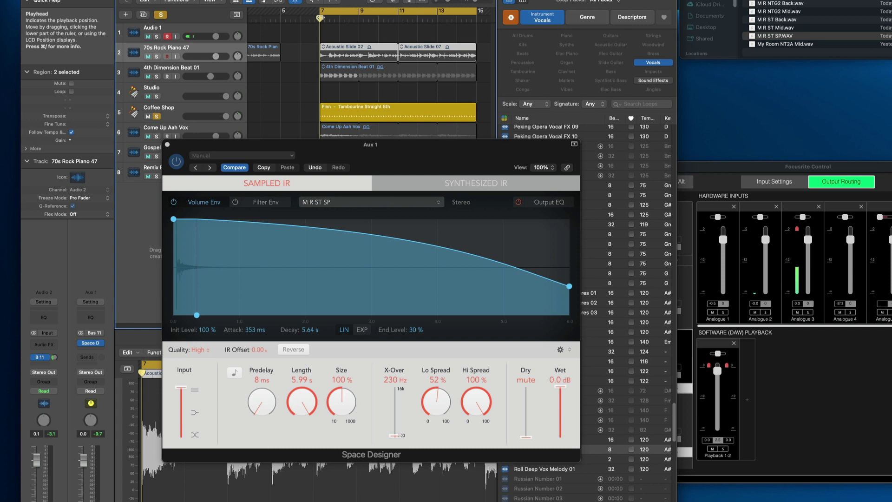
{"action": "left_click", "coordinate": [186, 111]}
{"action": "key", "text": "space"}
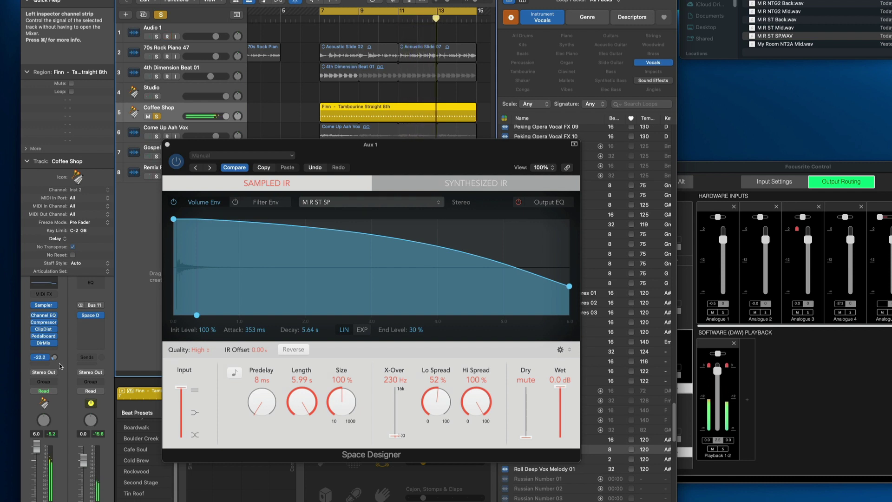
Close the Space Designer window and add a Drummer track directly below the 4th Dimension Beat 01 track.
{"action": "left_click_drag", "start_coordinate": [203, 148], "coordinate": [279, 241]}
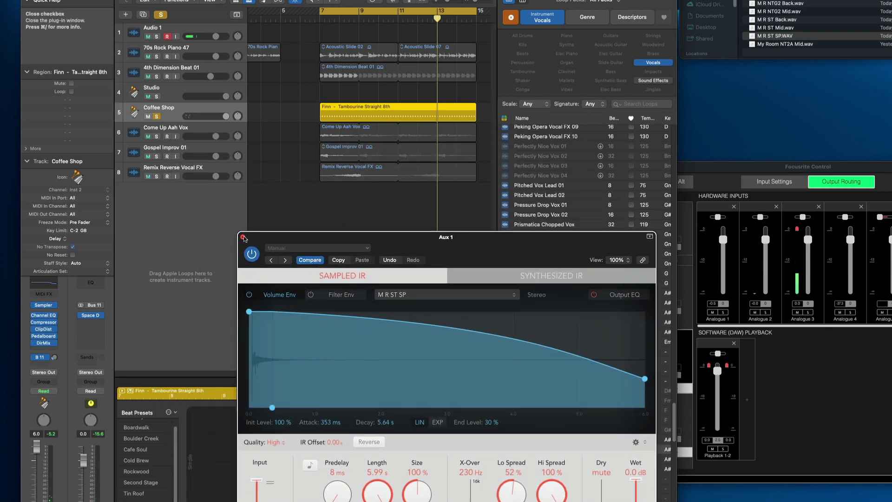
{"action": "left_click", "coordinate": [242, 237]}
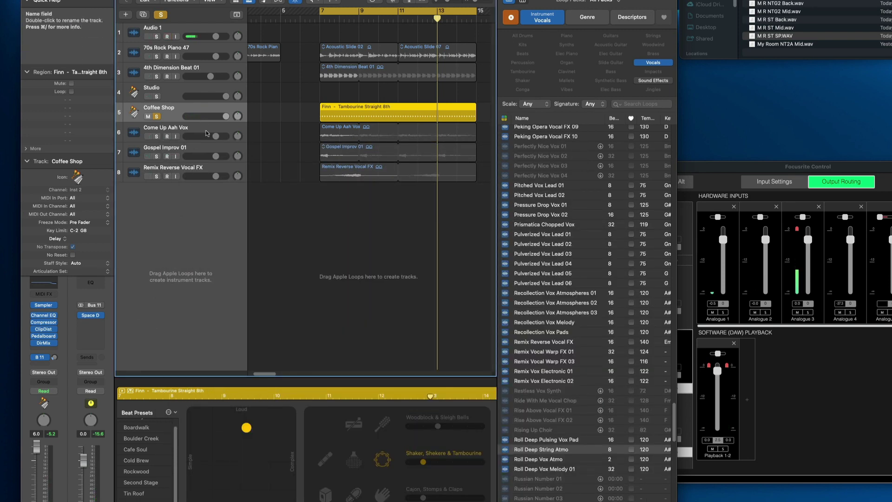
{"action": "left_click", "coordinate": [203, 70]}
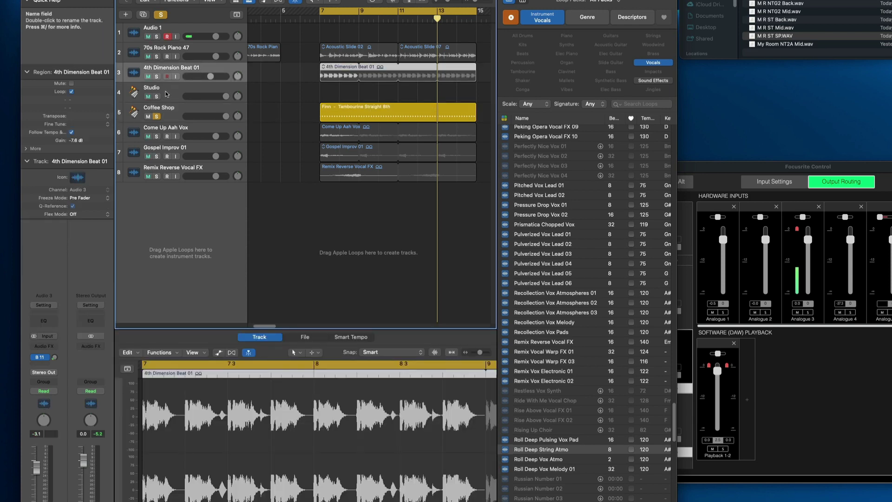
{"action": "key", "text": "alt+super+u"}
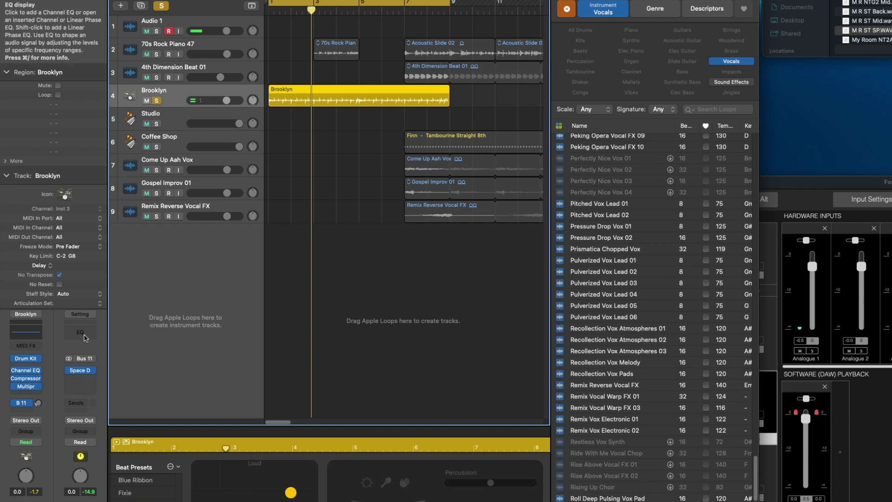
Insert a stereo Channel EQ after Space Designer on Aux 1, with a 216 Hz low shelf at -21.5 dB and a 3780 Hz high shelf at -18.7 dB.
{"action": "left_click", "coordinate": [76, 380]}
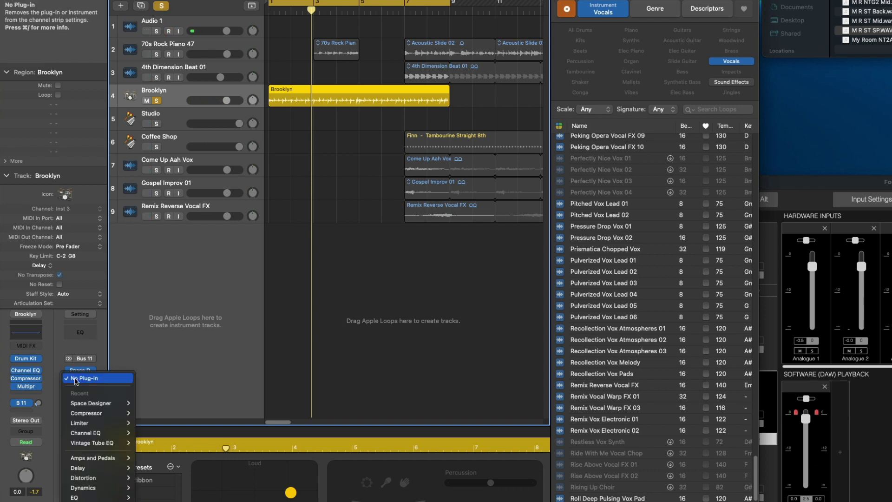
{"action": "mouse_move", "coordinate": [95, 497]}
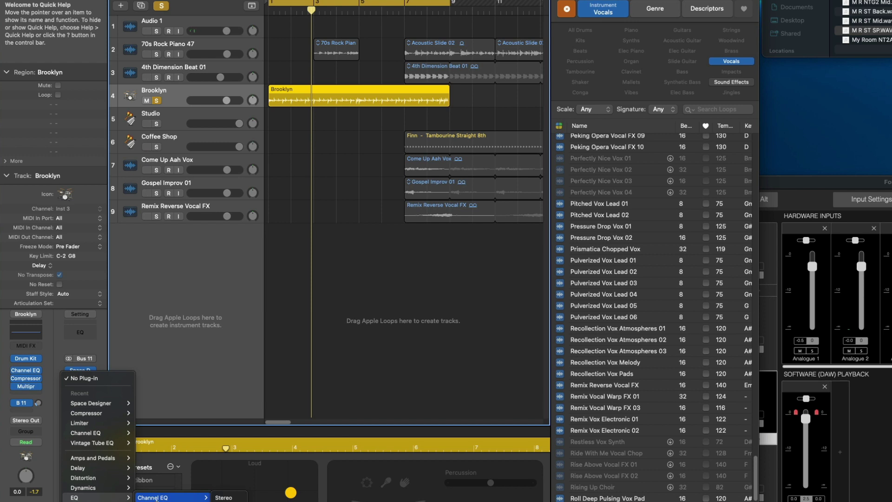
{"action": "left_click", "coordinate": [222, 497]}
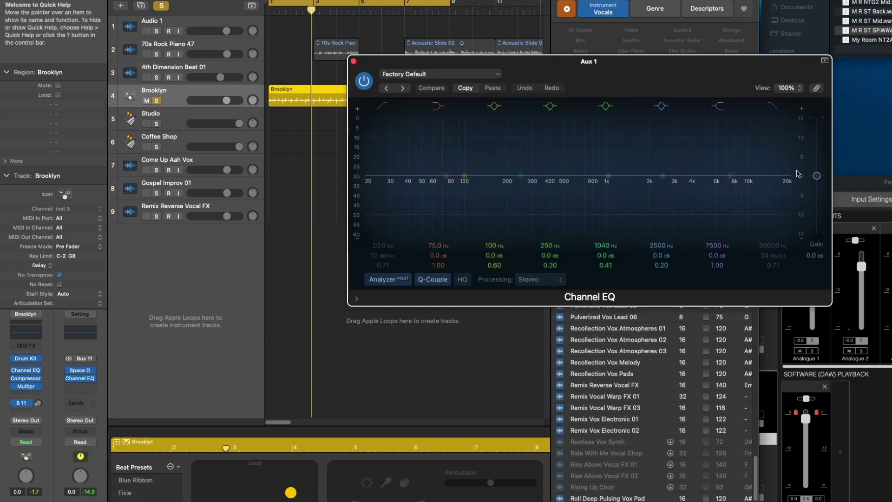
{"action": "left_click_drag", "start_coordinate": [786, 178], "coordinate": [749, 269]}
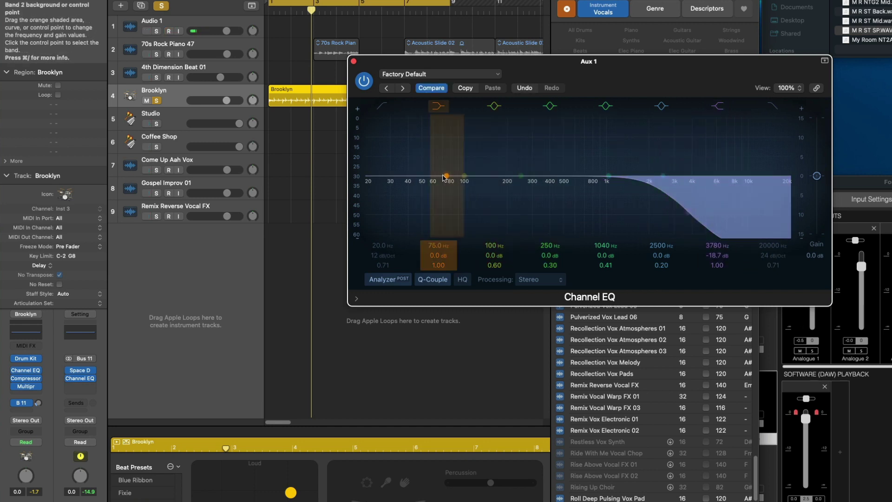
{"action": "left_click_drag", "start_coordinate": [449, 201], "coordinate": [513, 282]}
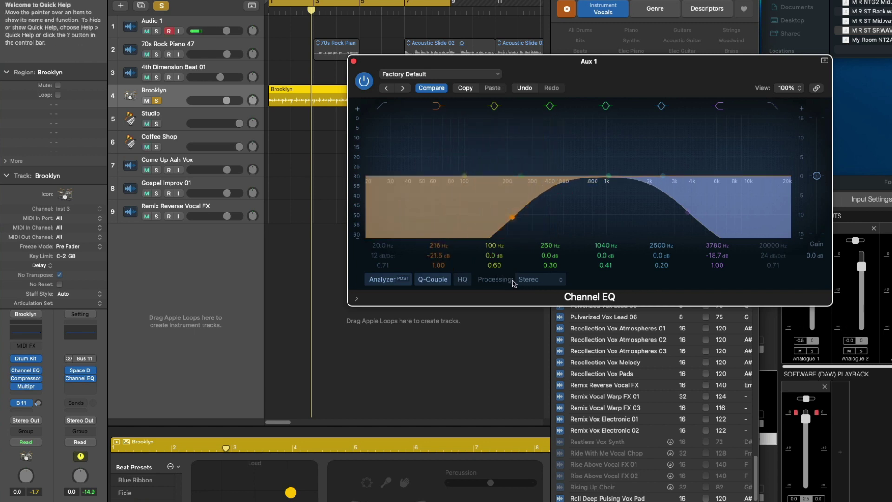
Play the Brooklyn drums from bar 1, raise their Bus 11 send, and compare the reverb with the Channel EQ bypassed and active.
{"action": "key", "text": "space"}
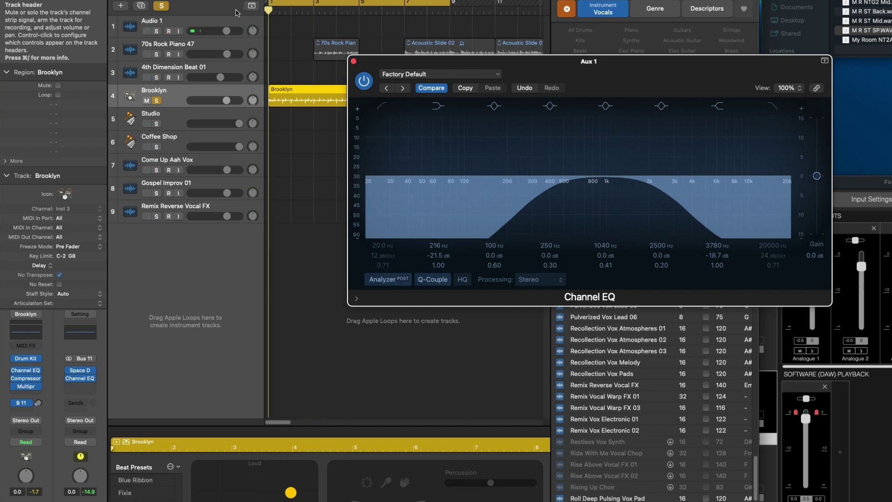
{"action": "key", "text": "space"}
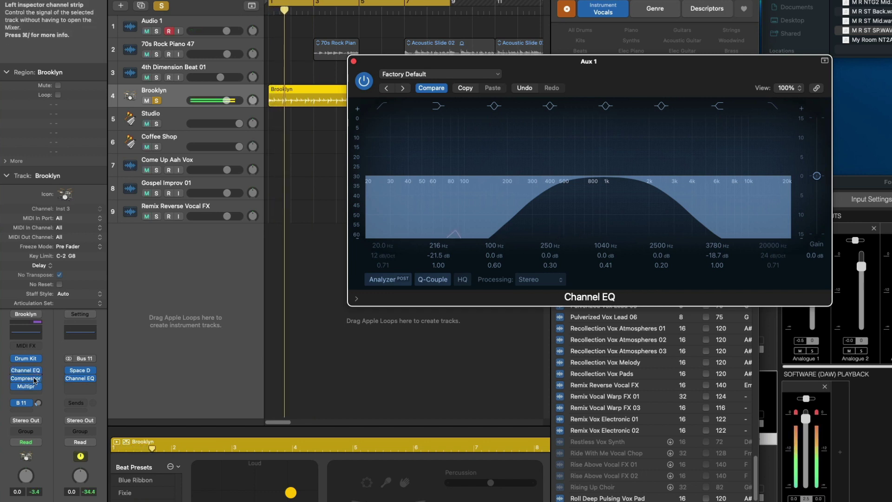
{"action": "left_click_drag", "start_coordinate": [36, 407], "coordinate": [40, 396]}
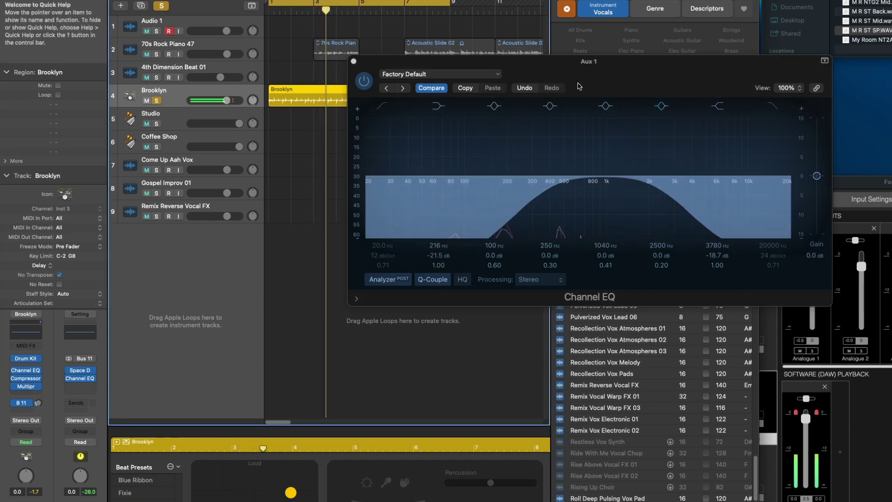
{"action": "left_click", "coordinate": [364, 81]}
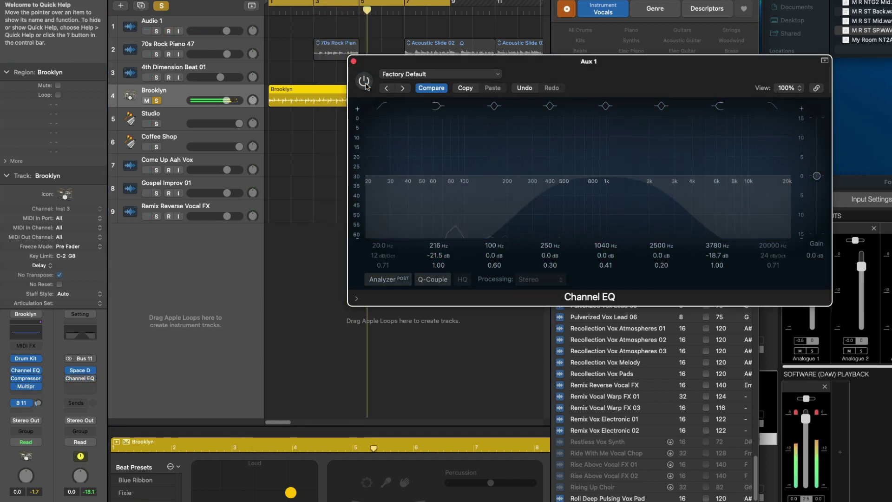
{"action": "left_click", "coordinate": [365, 84]}
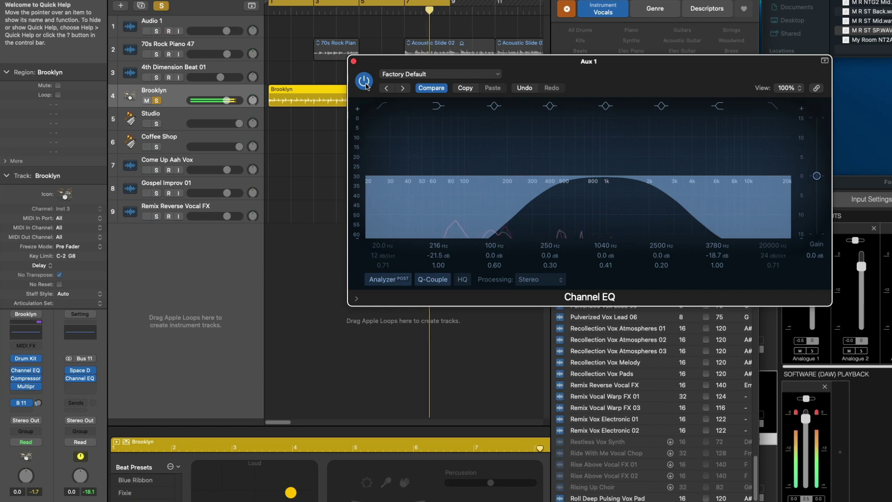
Set the Channel EQ's high shelf to 6300 Hz at -18.4 dB and its low shelf to 280 Hz, -21.8 dB, Q 1.20, and close its window.
{"action": "left_click_drag", "start_coordinate": [691, 218], "coordinate": [721, 212]}
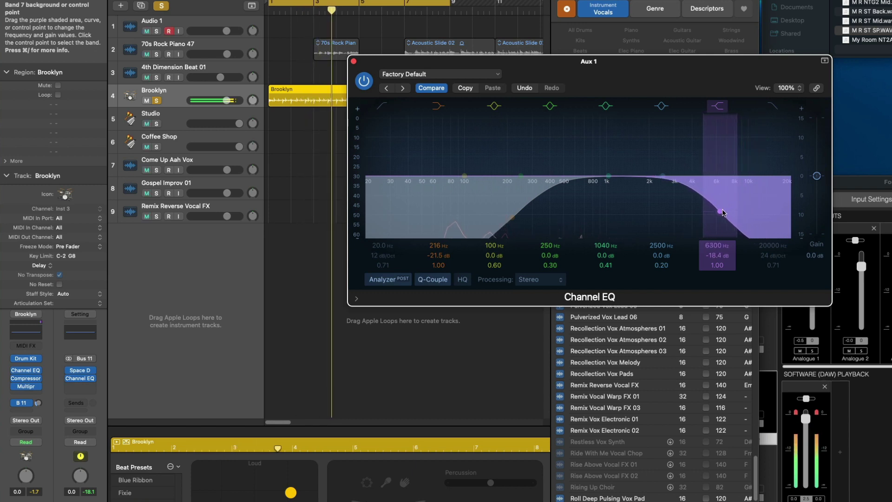
{"action": "left_click_drag", "start_coordinate": [507, 218], "coordinate": [527, 220]}
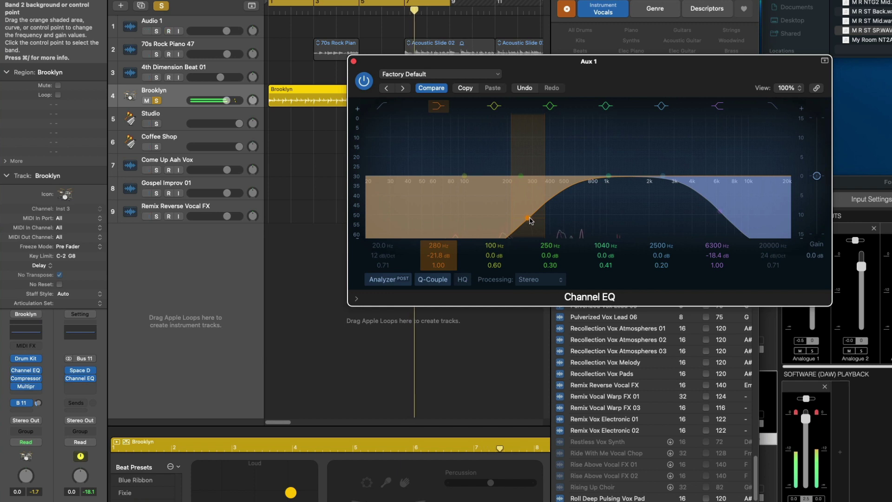
{"action": "scroll", "coordinate": [530, 221], "scroll_direction": "up", "scroll_amount": 3}
{"action": "scroll", "coordinate": [530, 220], "scroll_direction": "down", "scroll_amount": 2}
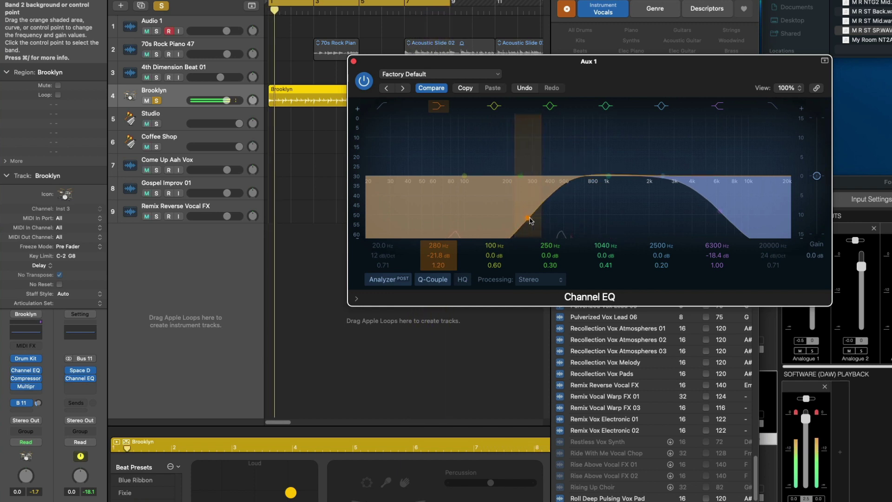
{"action": "left_click", "coordinate": [353, 61]}
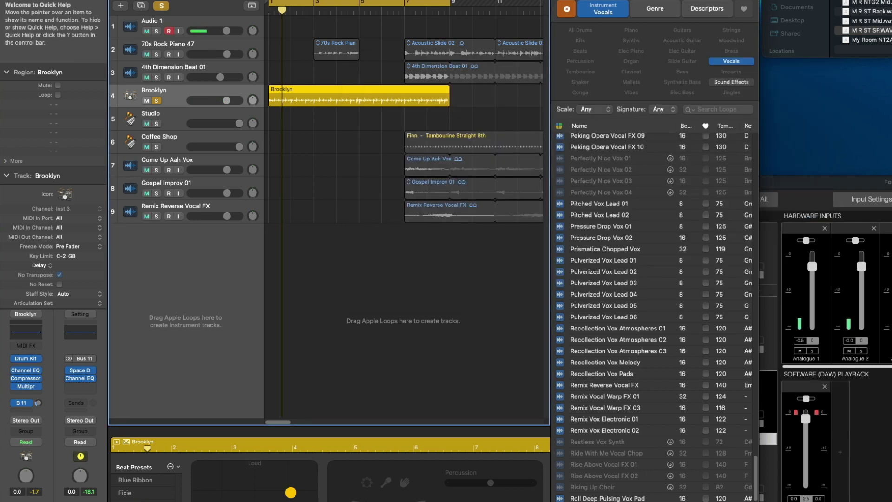